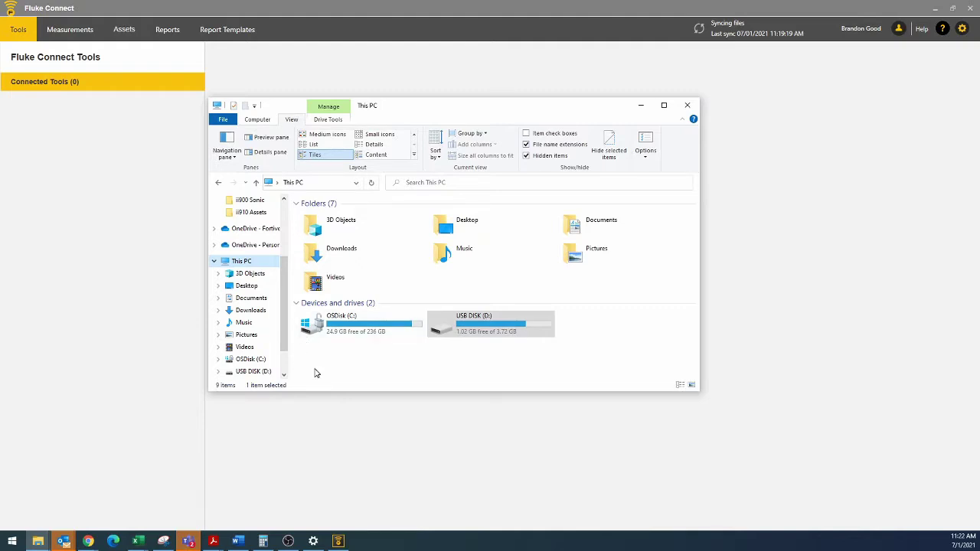
Step: Open USB DISK (D:) > DCIM > 100FLK05 to show IR_00001.IS2, and move the Explorer window aside
double_click(490, 329)
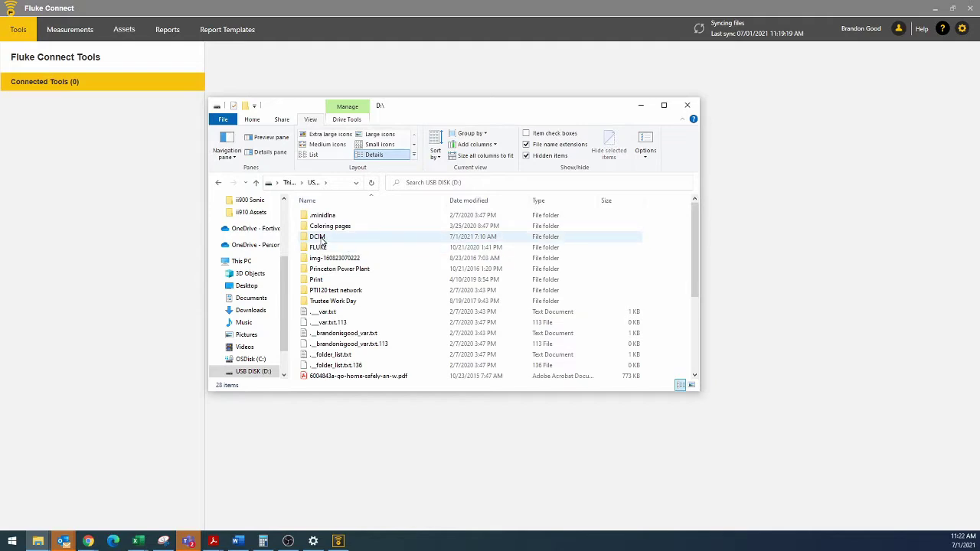
click(336, 239)
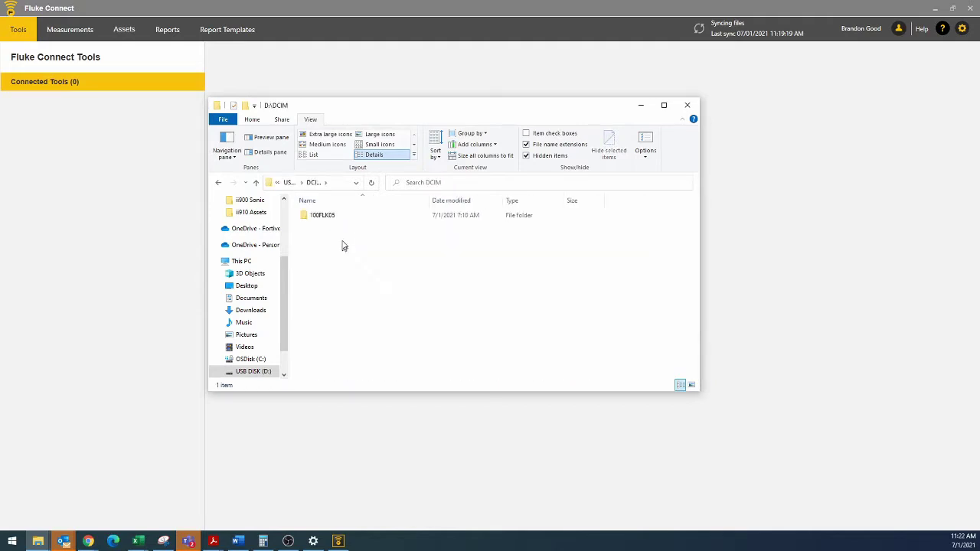
double_click(323, 217)
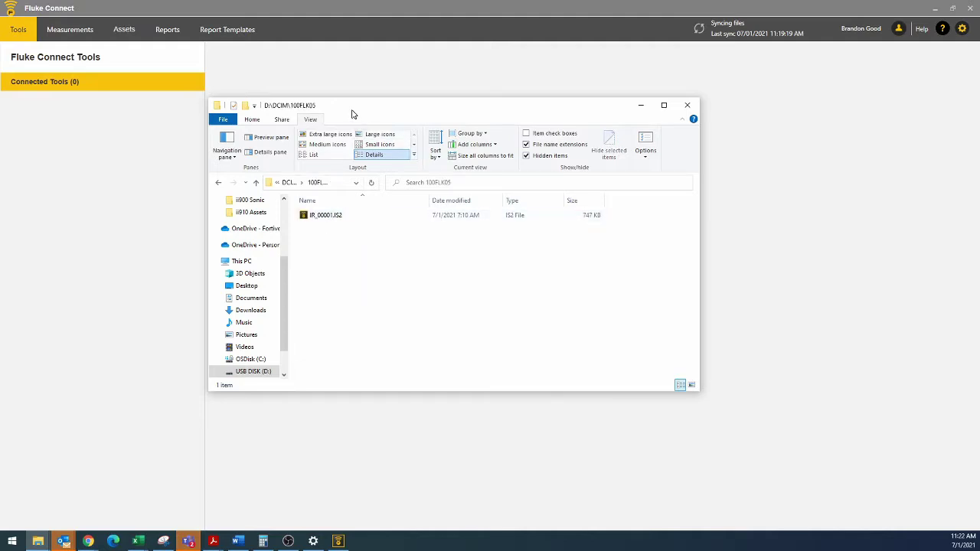
drag(405, 98, 0, 132)
Step: Try dropping IR_00001.IS2 from Explorer onto Fluke Connect's Measurements view, then switch to folder browsing
click(62, 30)
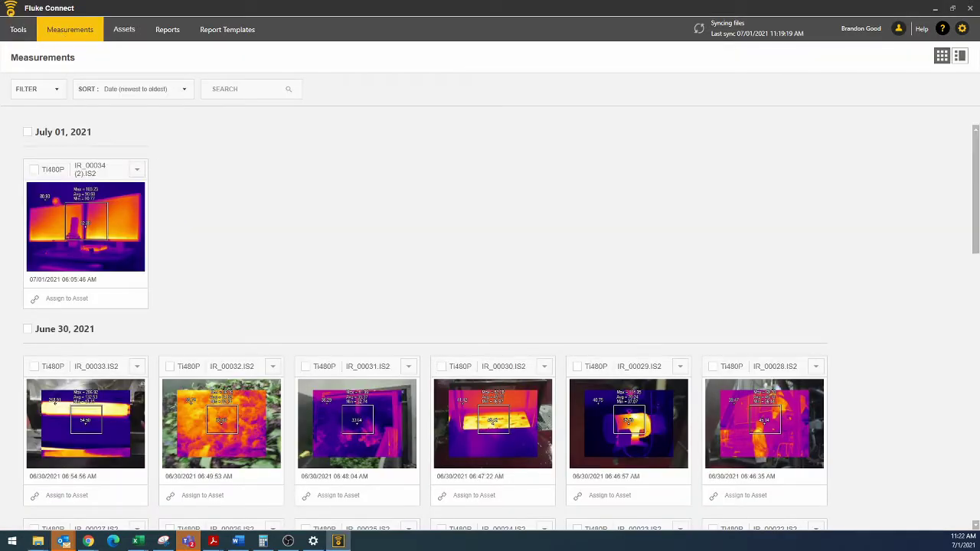
key(alt+Tab)
drag(46, 139, 689, 202)
drag(403, 314, 276, 213)
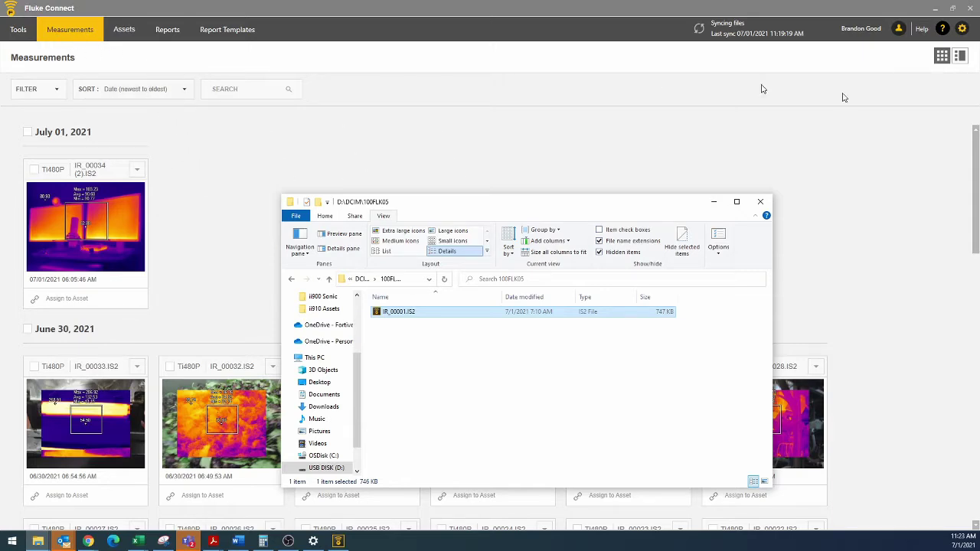
click(961, 58)
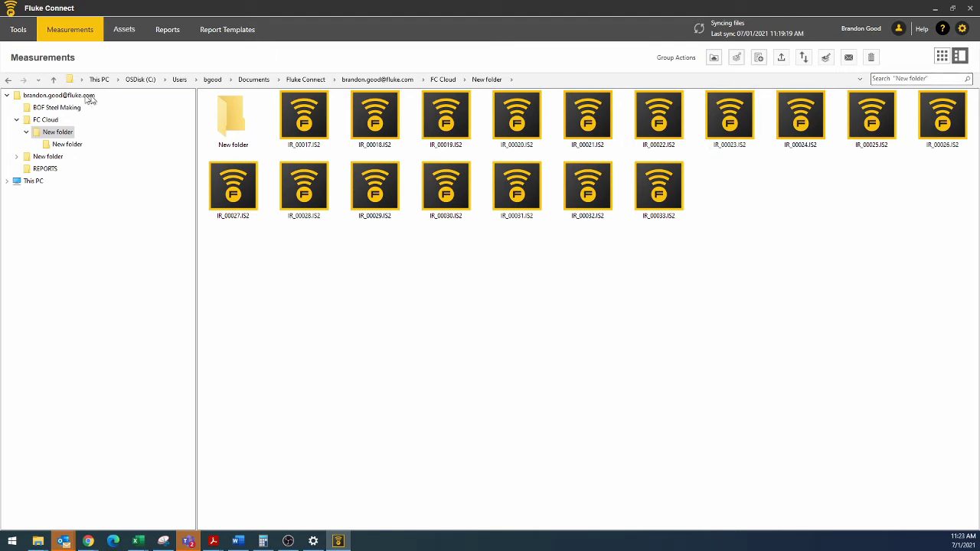
Step: In Fluke Connect, browse to USB DISK (D:) > DCIM > 100FLK05 and open IR_00001.IS2, which raises an error
click(25, 183)
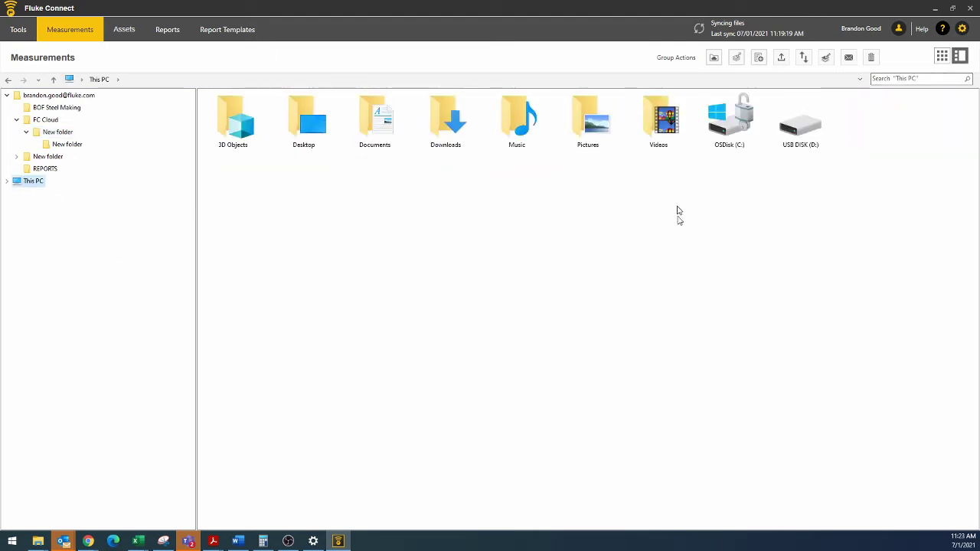
double_click(800, 123)
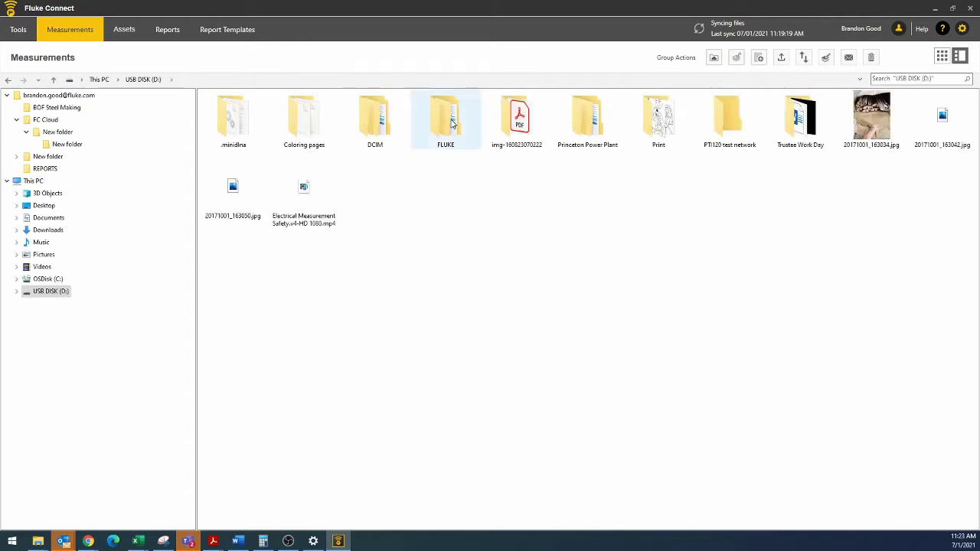
double_click(395, 132)
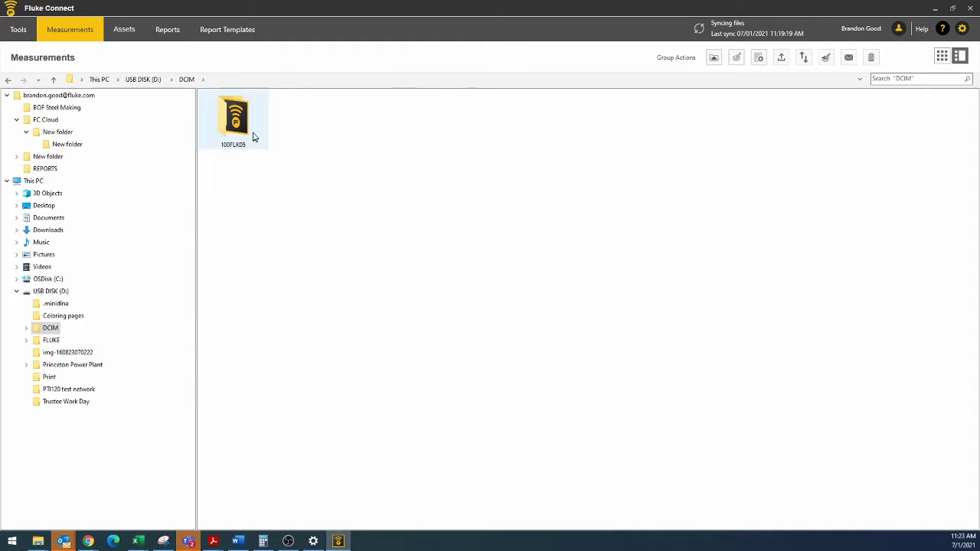
double_click(229, 123)
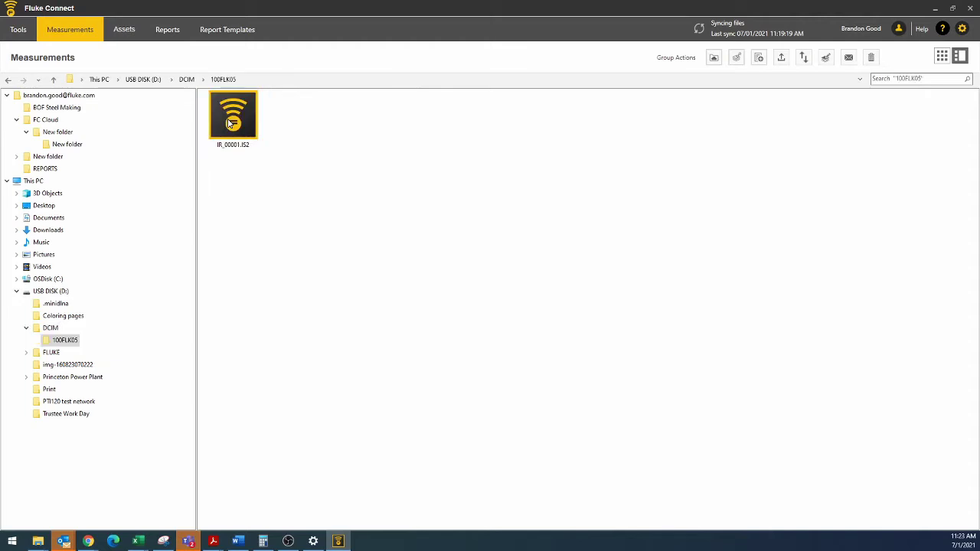
double_click(238, 126)
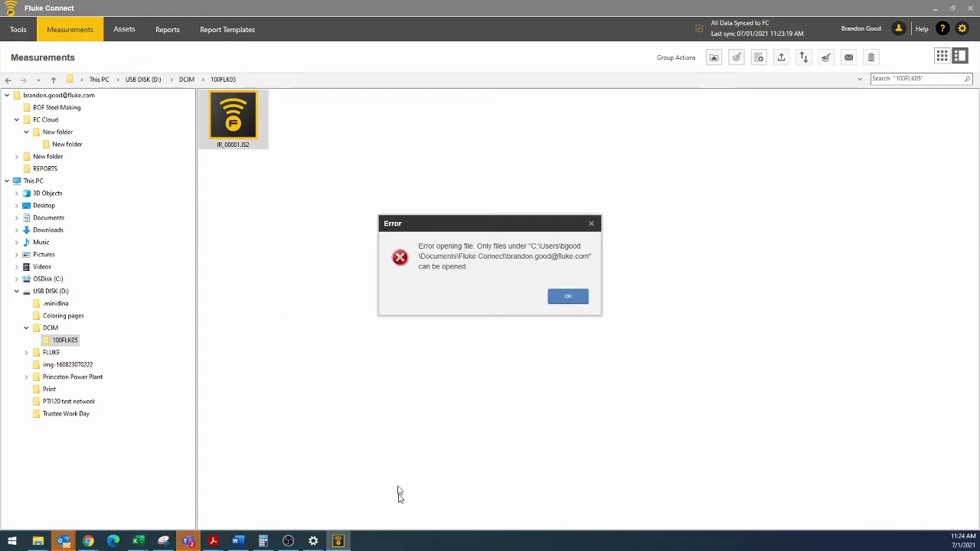
Step: Bring the D:\DCIM\100FLK05 Explorer window up from the taskbar icon
mouse_move(38, 542)
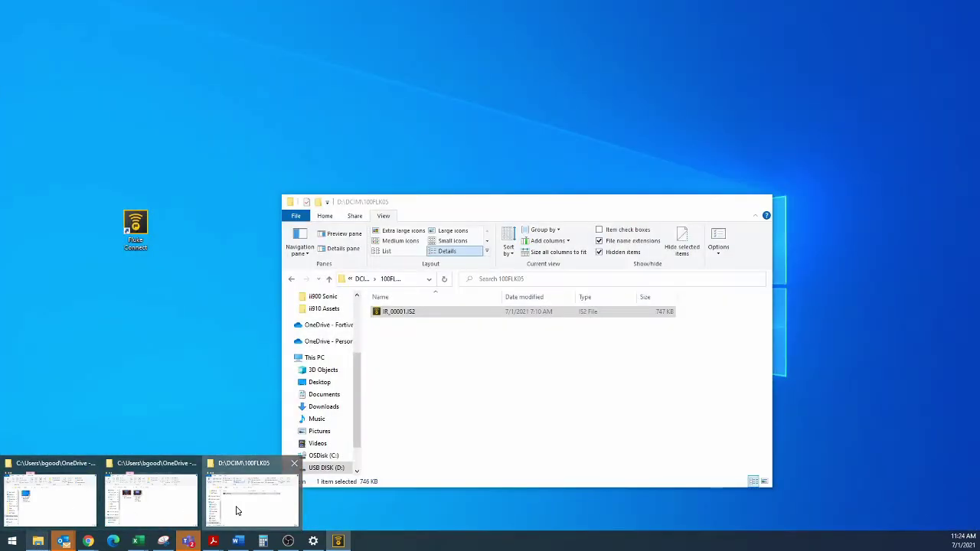
Step: Bring the USB drive's 100FLK05 window forward and move it off the error message
click(253, 502)
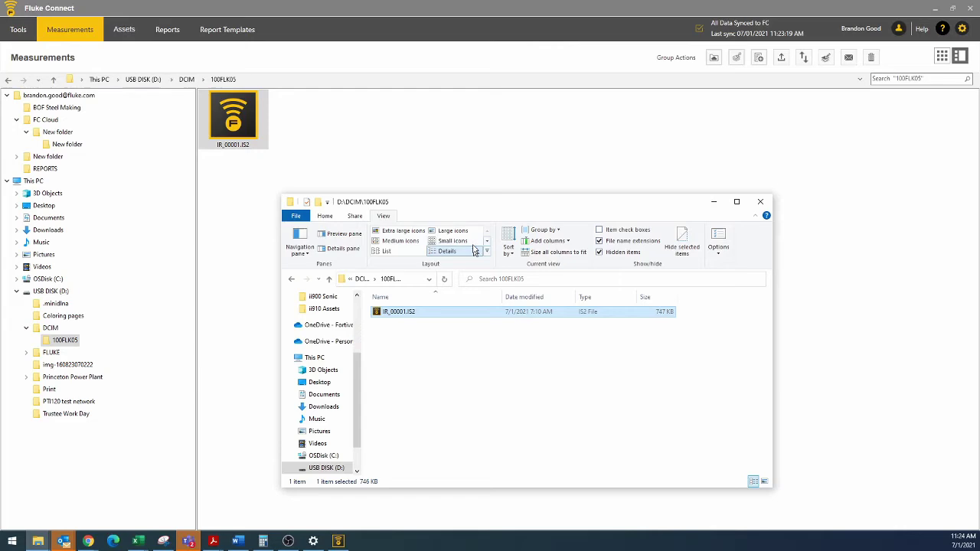
drag(472, 207, 757, 178)
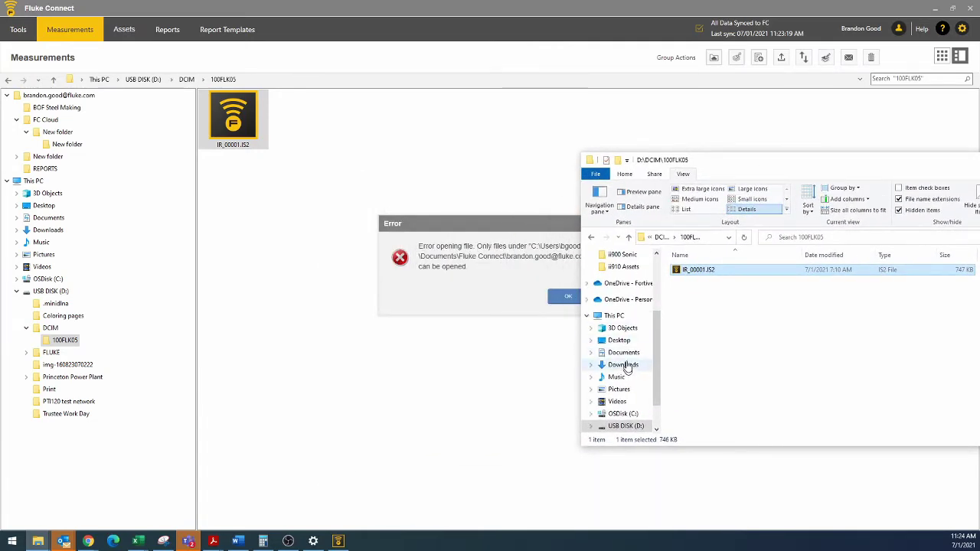
scroll(654, 346, up, 3)
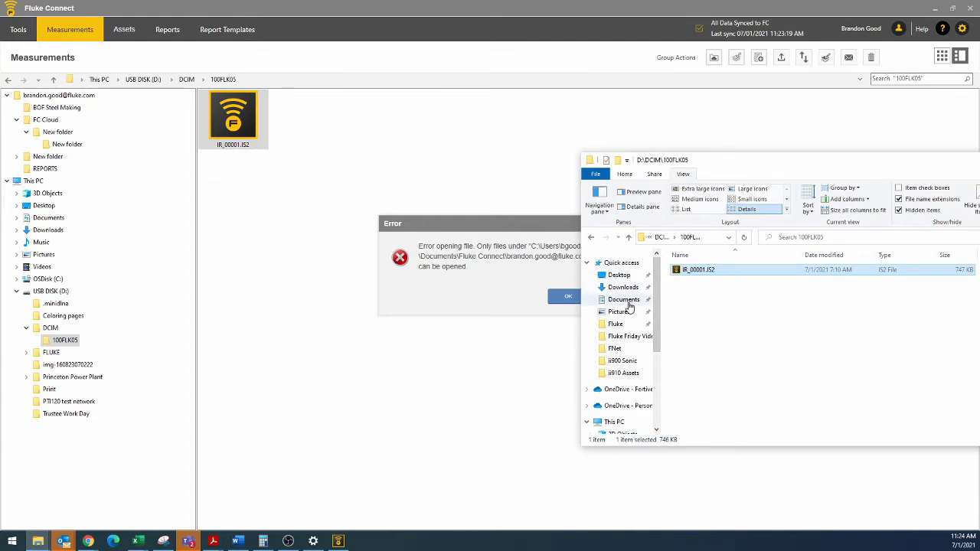
Step: Open Documents in a new window beside it and go into Fluke Connect > the user's account folder
right_click(623, 300)
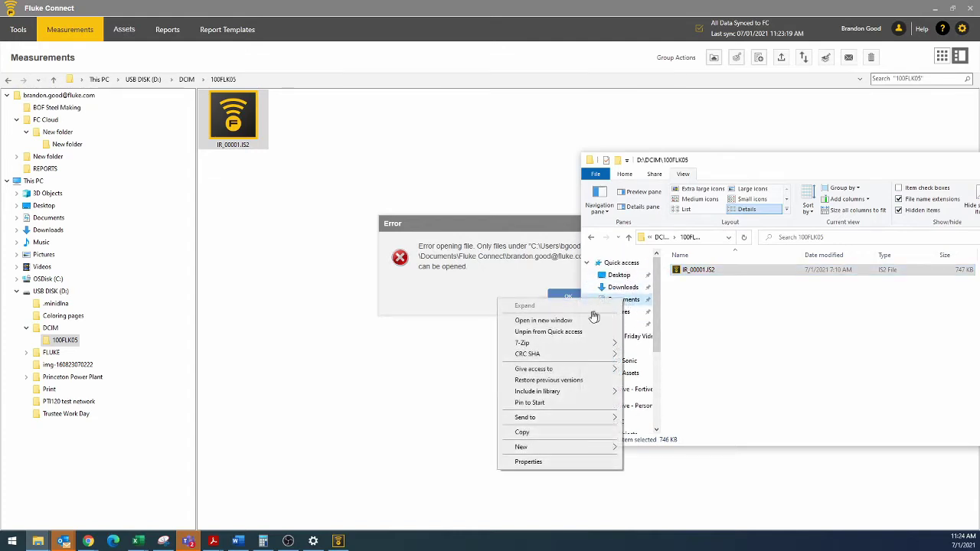
click(551, 322)
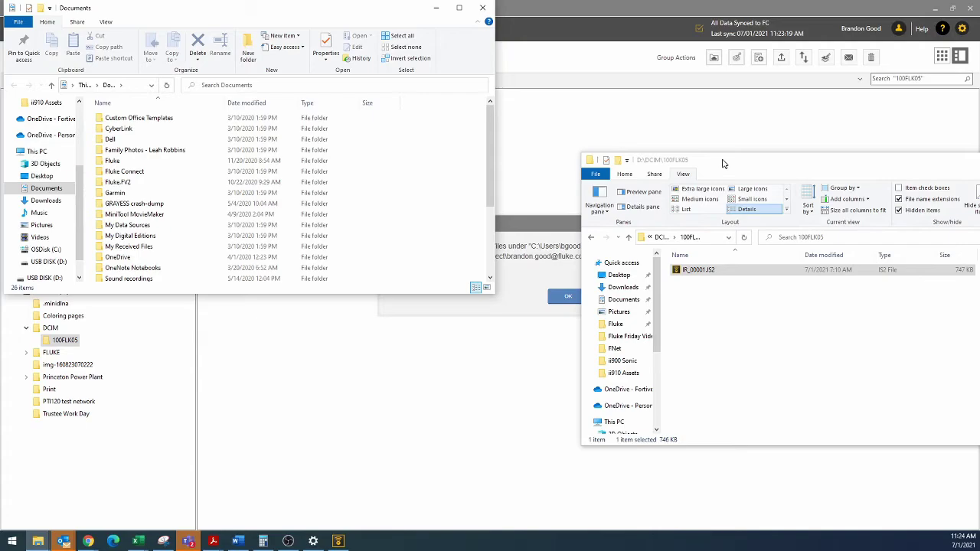
drag(723, 163, 800, 168)
drag(391, 14, 450, 105)
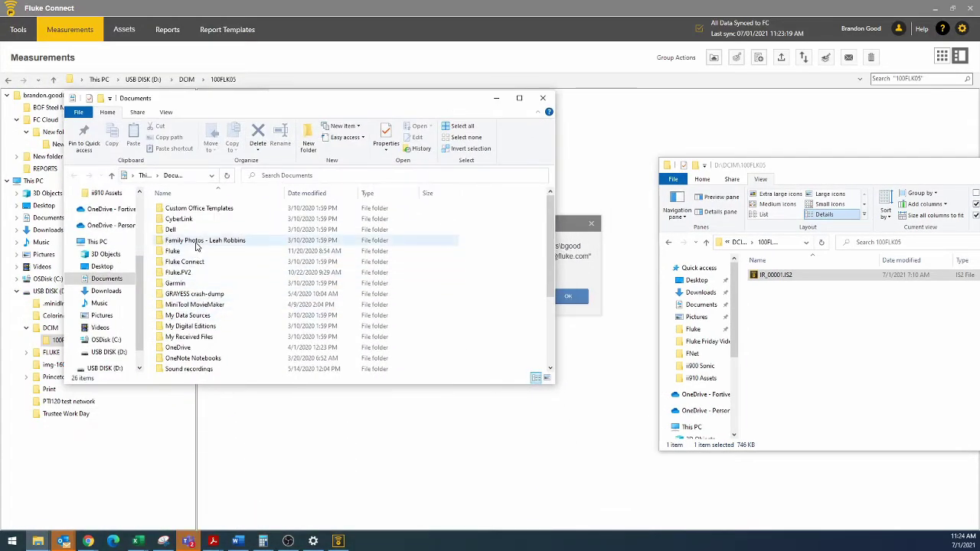
drag(229, 98, 254, 277)
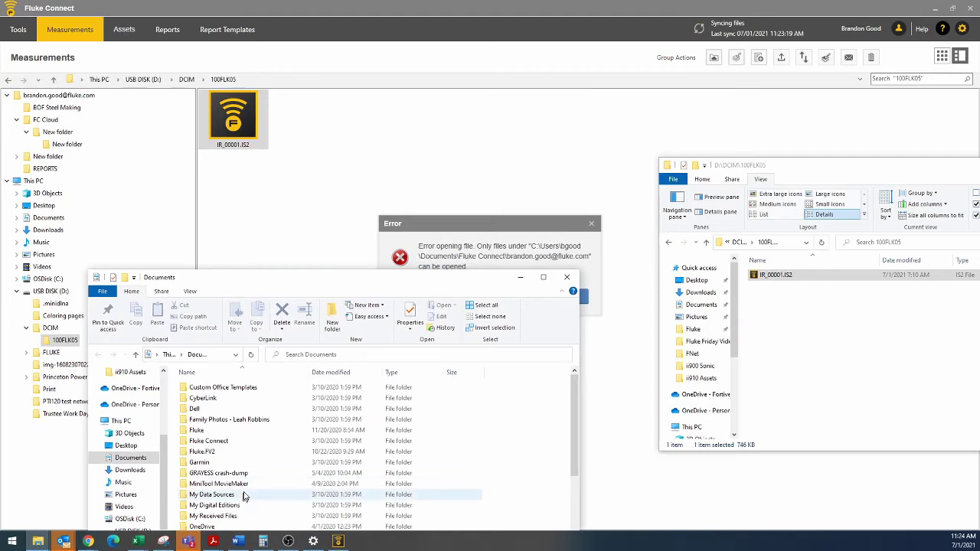
click(209, 443)
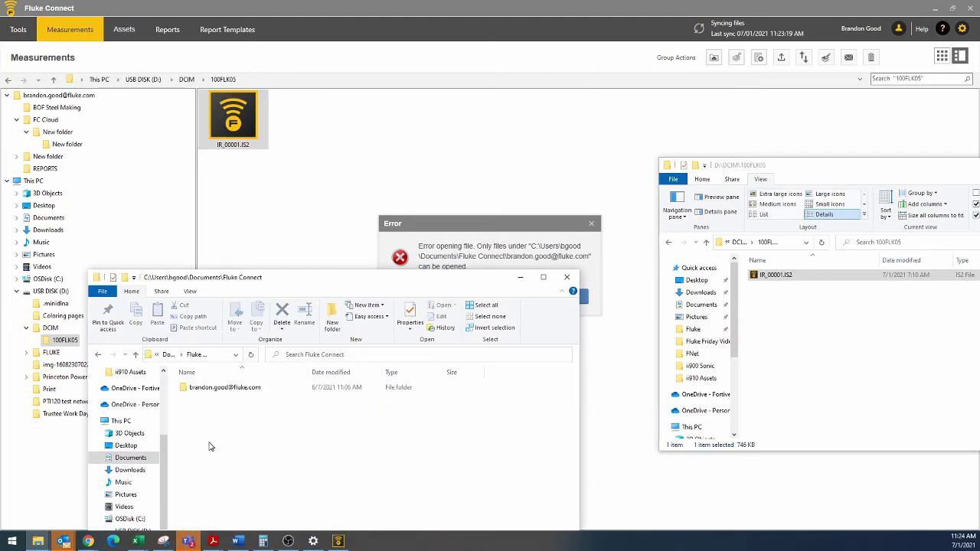
double_click(222, 388)
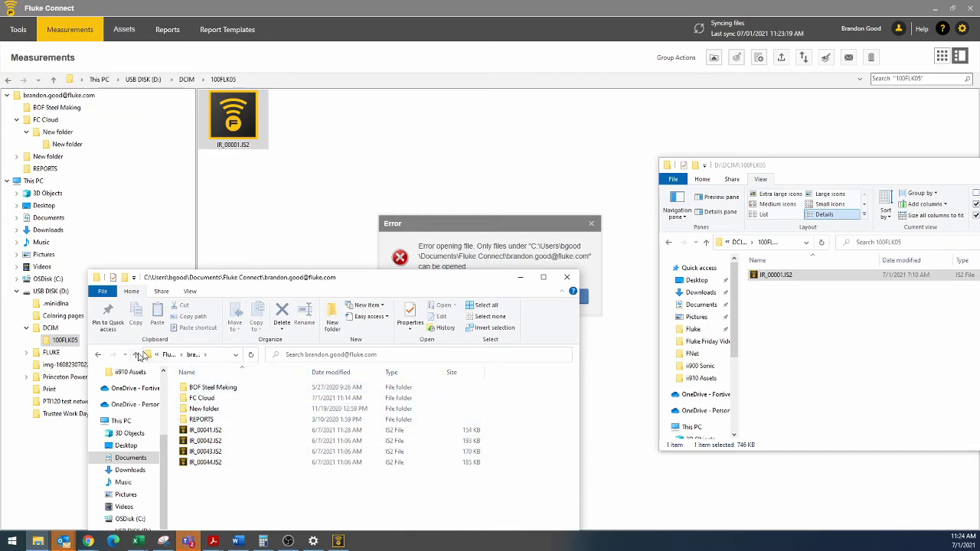
Step: Create a folder named 'USB Flash drive method' in the account folder and open it
click(329, 325)
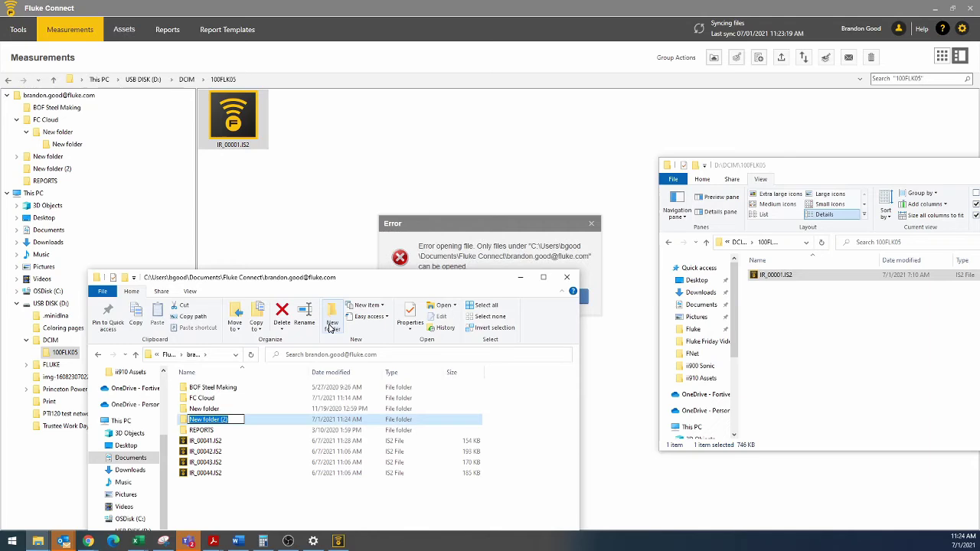
text(USB Flash drive me)
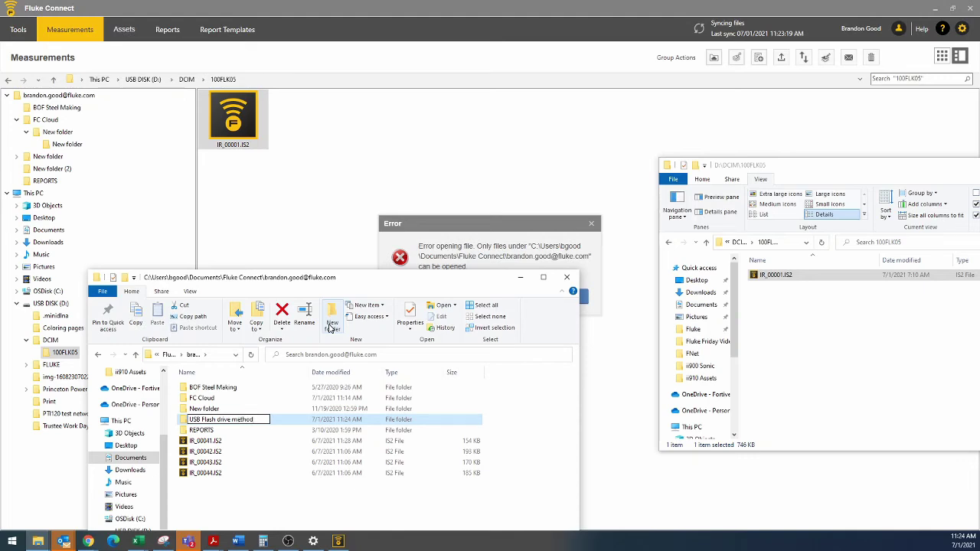
text(thod)
key(Return)
double_click(216, 431)
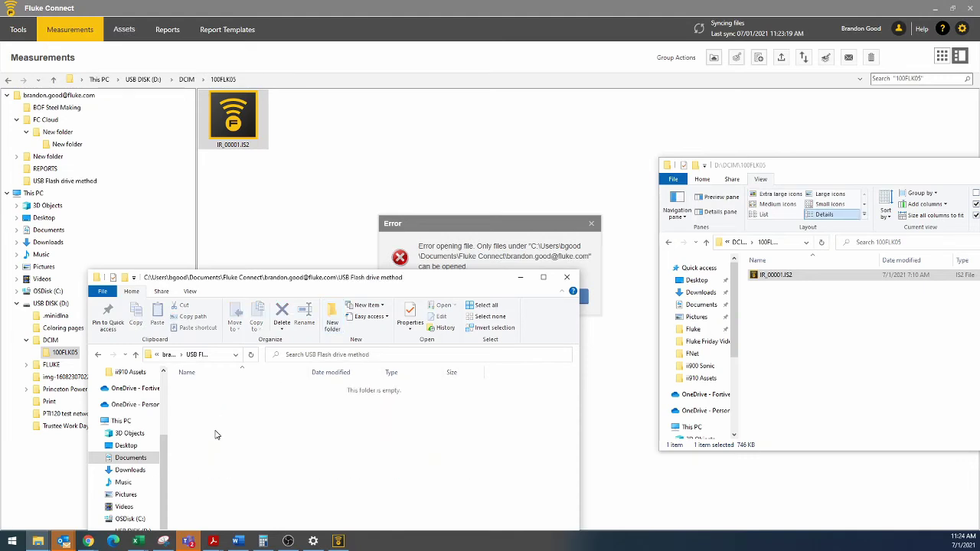
Step: Drag IR_00001.IS2 from the USB 100FLK05 window into the new folder, then minimize the USB window
click(793, 286)
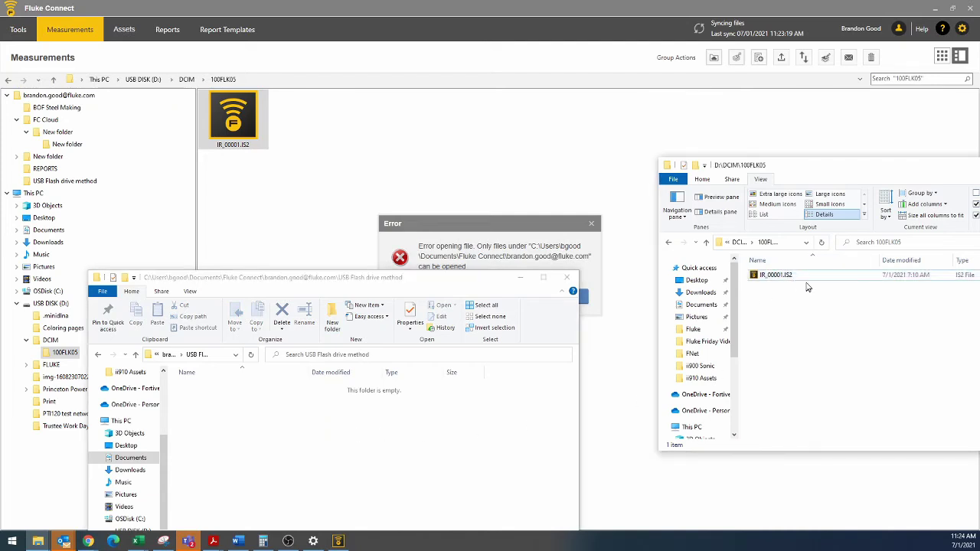
drag(805, 280, 261, 447)
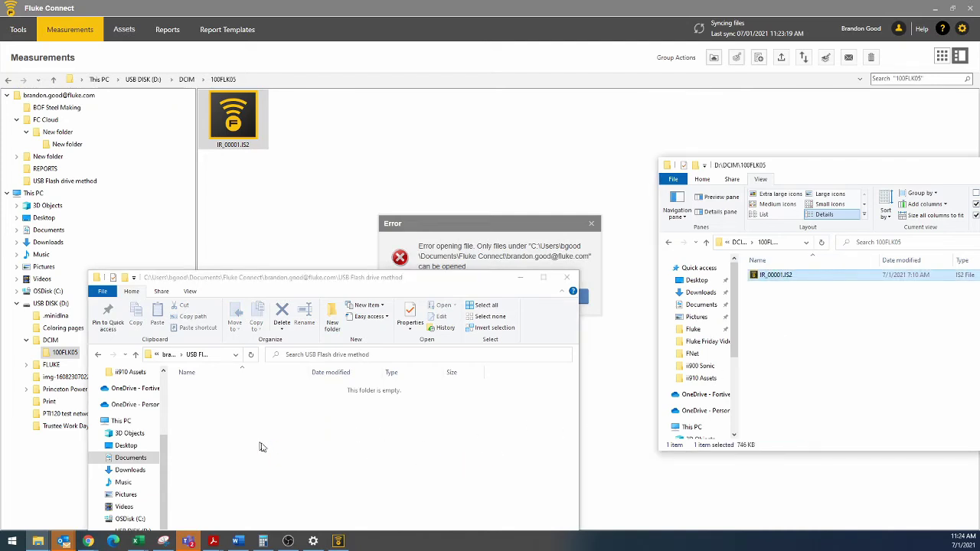
drag(796, 277, 325, 458)
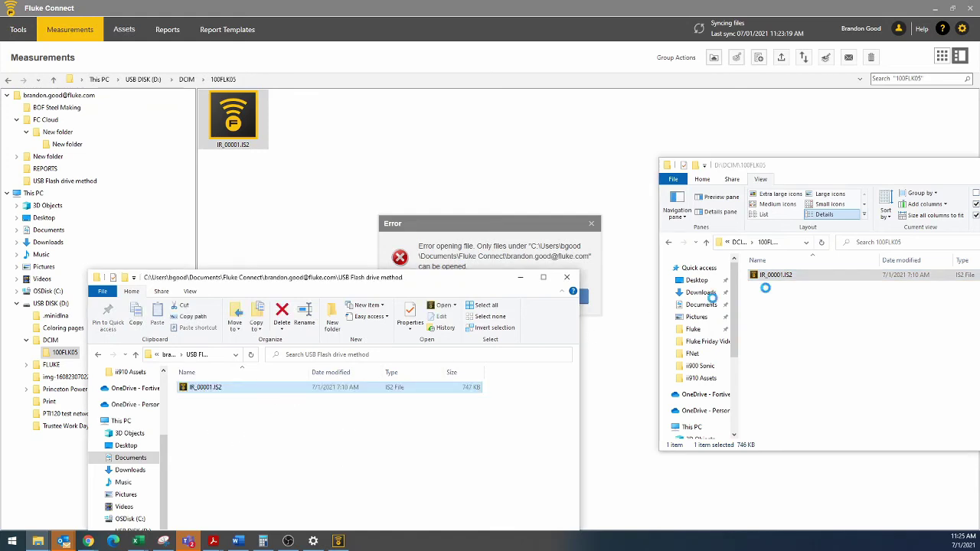
drag(944, 159, 865, 161)
click(859, 163)
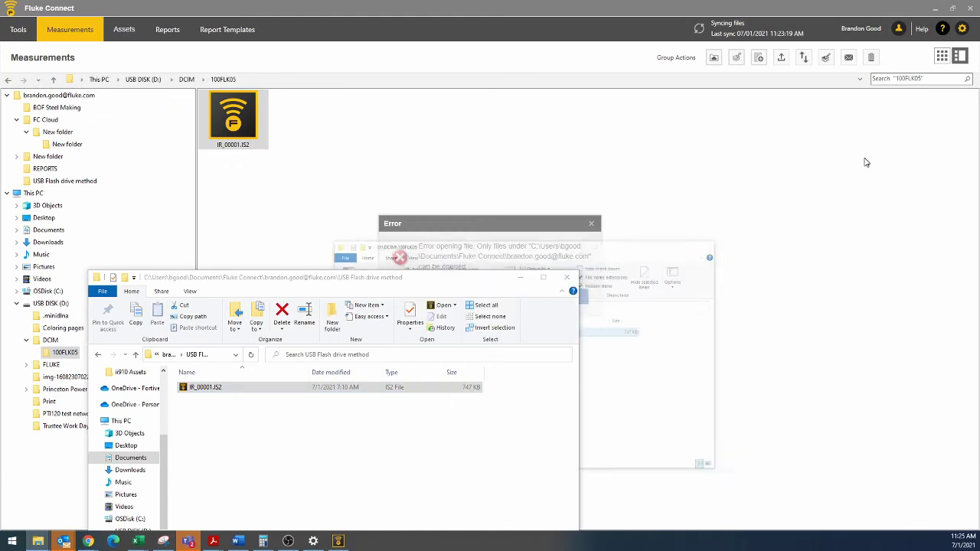
Step: Dismiss the error and switch Measurements to grid view, showing IR_00001.IS2 under July 01, 2021
click(509, 227)
click(567, 297)
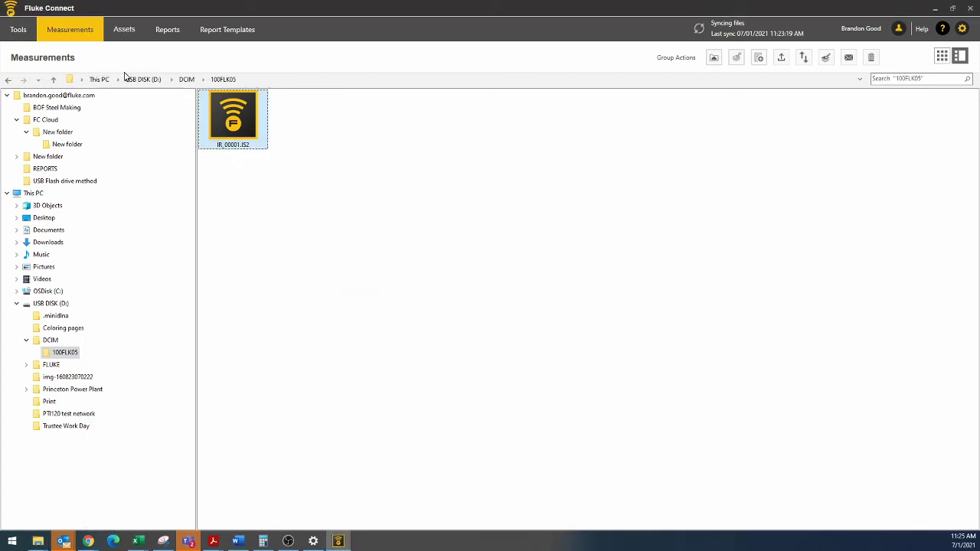
click(942, 58)
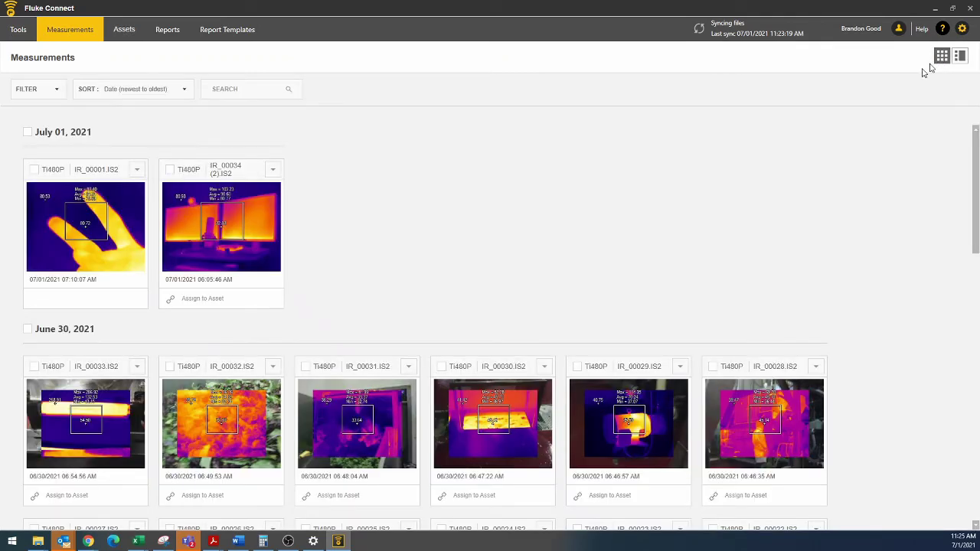